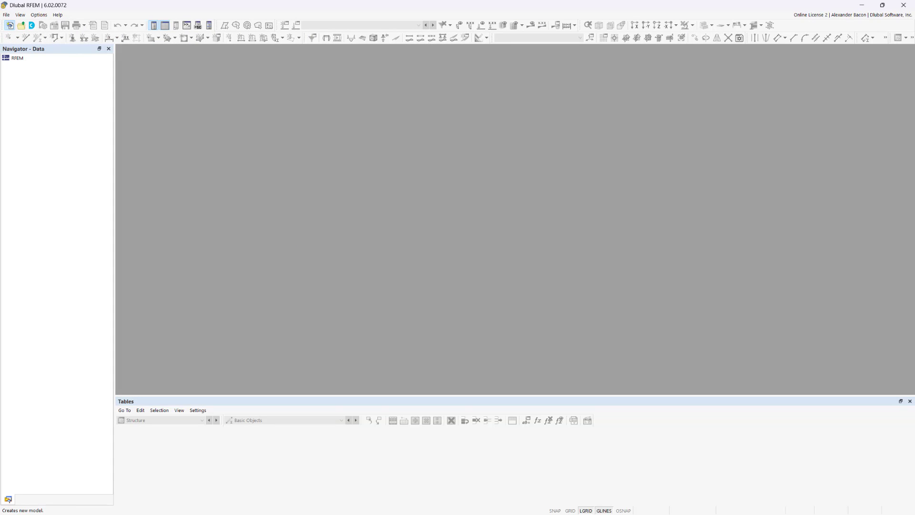
Create a new blank 3D model named 'Base 10' in Project 123, activating Members, Surfaces and Solids.
left_click(438, 276)
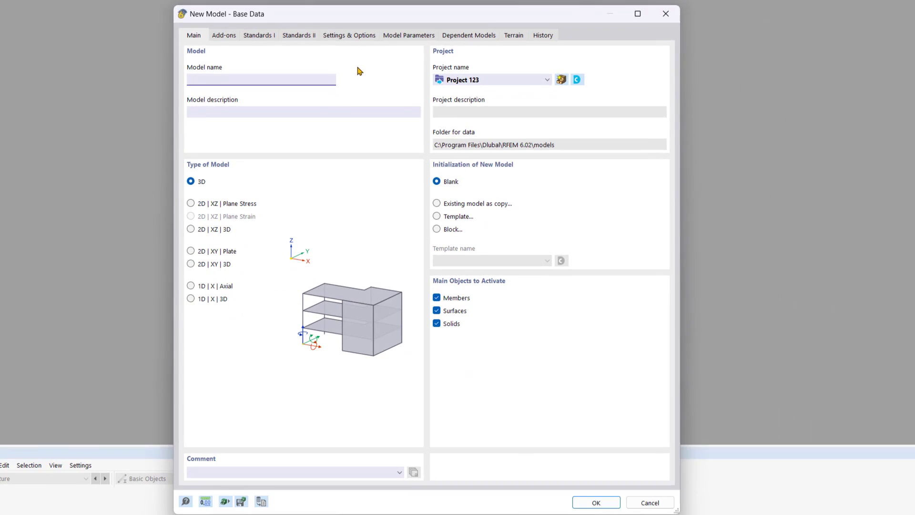
left_click(303, 78)
type("Base 10")
left_click(618, 309)
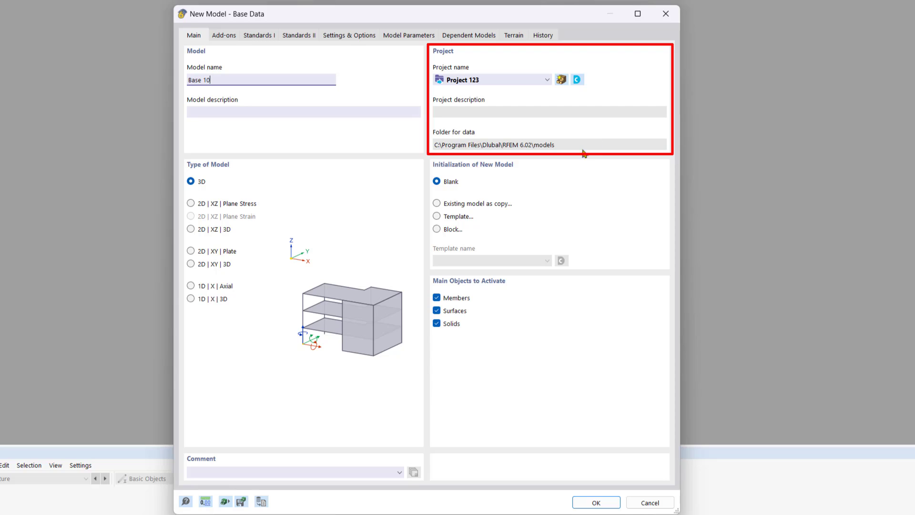
left_click(515, 217)
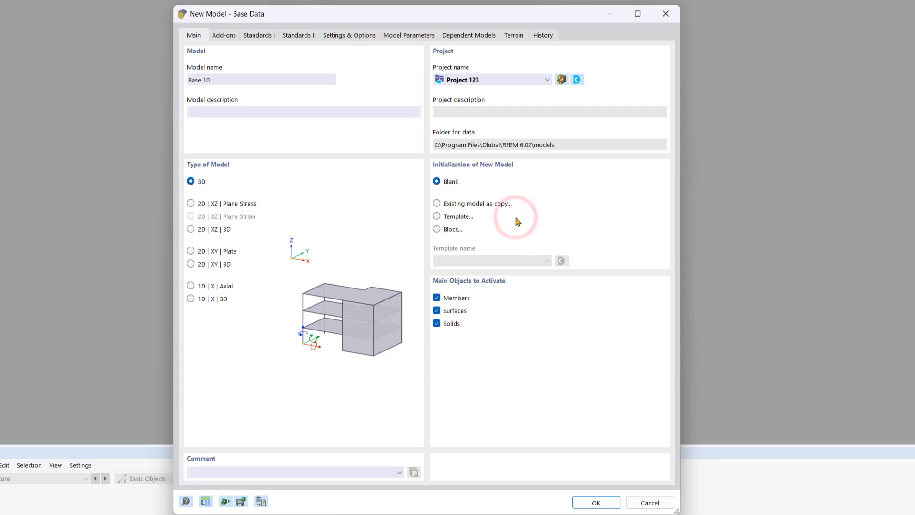
left_click(538, 413)
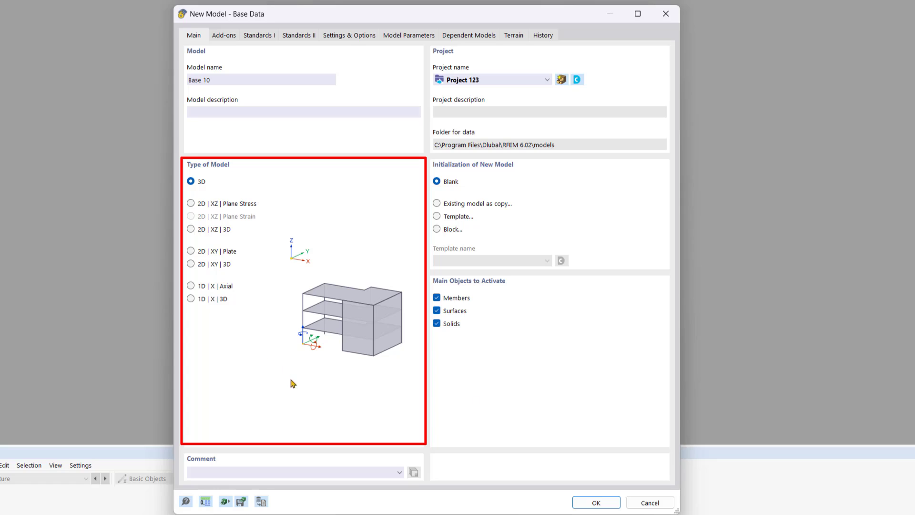
left_click(327, 408)
Load the saved Imperial units template (kip, ft, in) into the units and decimal places settings.
left_click(205, 502)
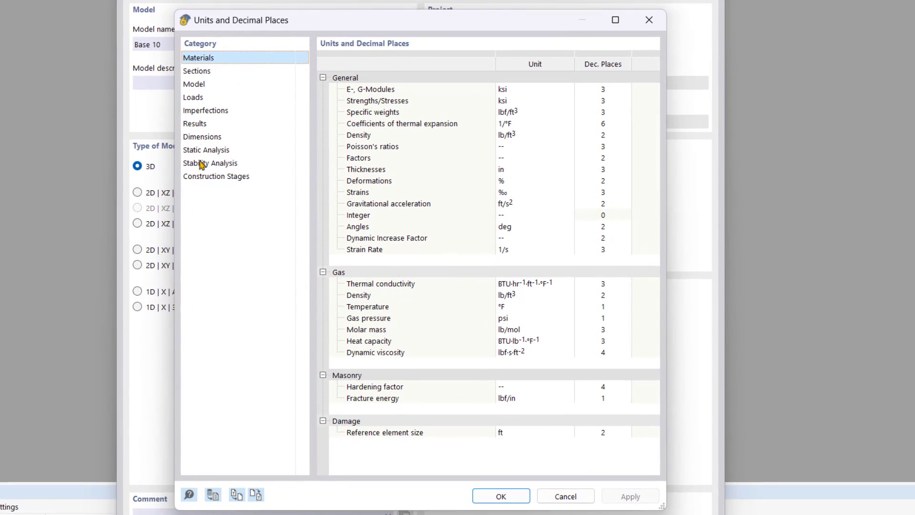
left_click(208, 98)
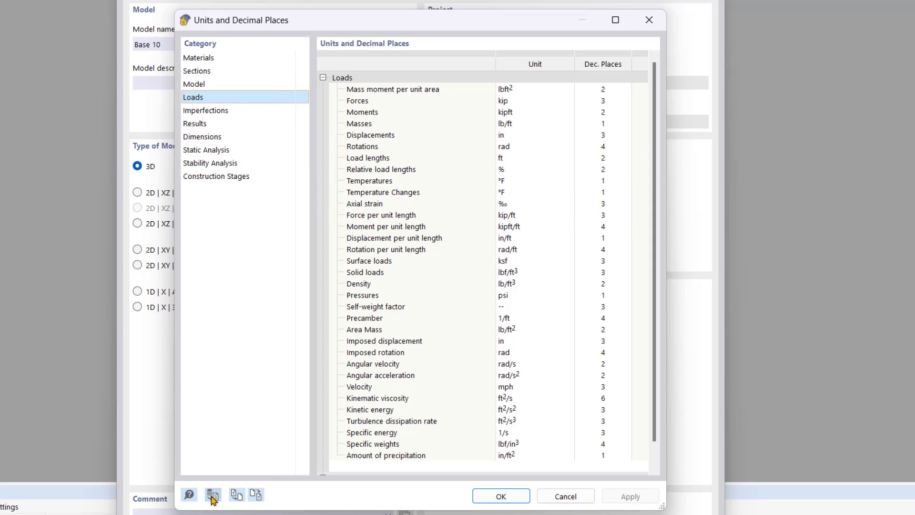
left_click(236, 495)
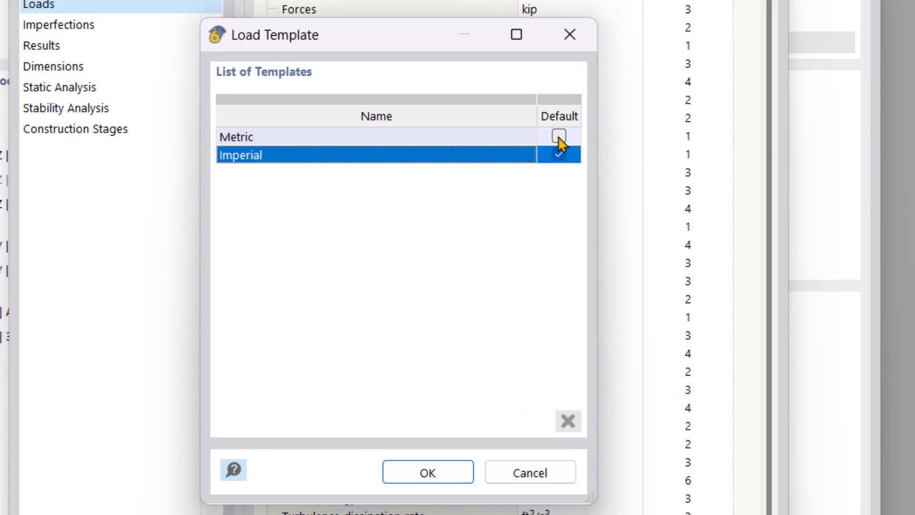
left_click(440, 476)
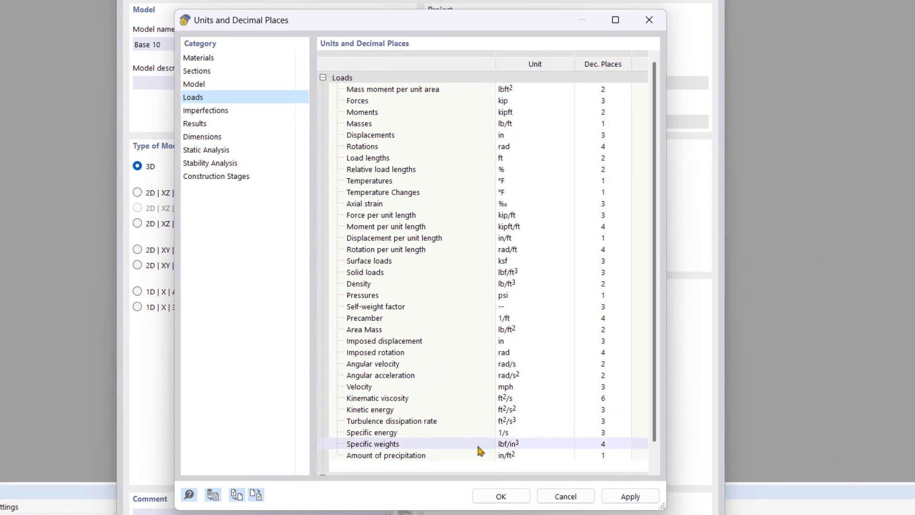
left_click(501, 495)
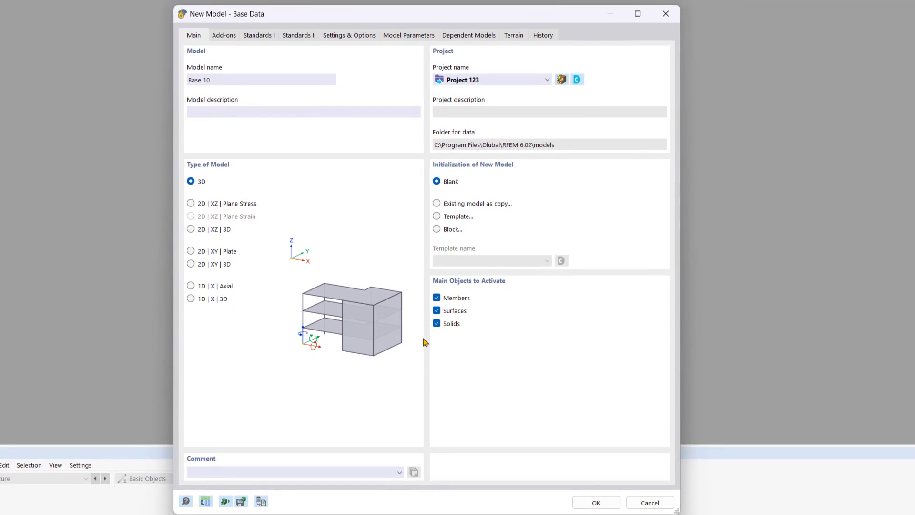
Turn on the Structure Stability and Steel Design add-ons for Base 10.
left_click(228, 36)
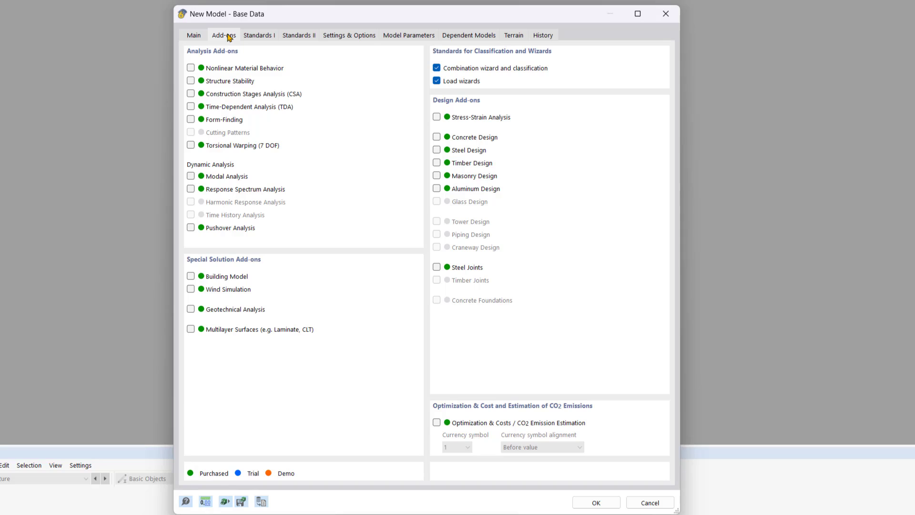
left_click(575, 77)
left_click(191, 80)
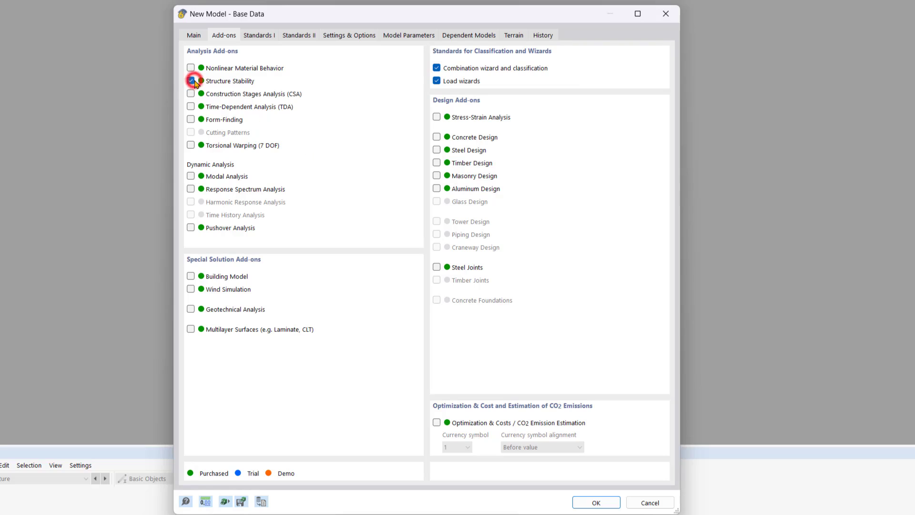
left_click(437, 150)
Keep ASCE 7 2022 as the load standard and AISC 360 2016 for steel design.
left_click(259, 35)
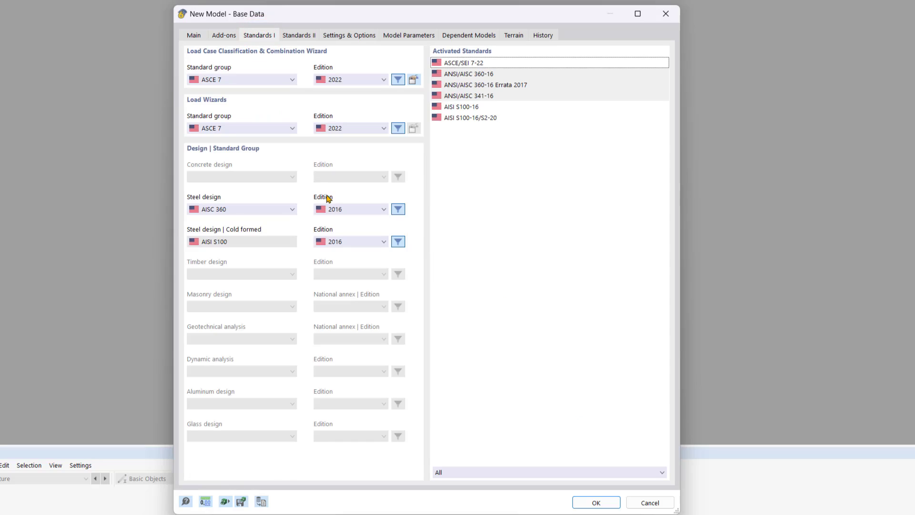
left_click(288, 80)
left_click(286, 80)
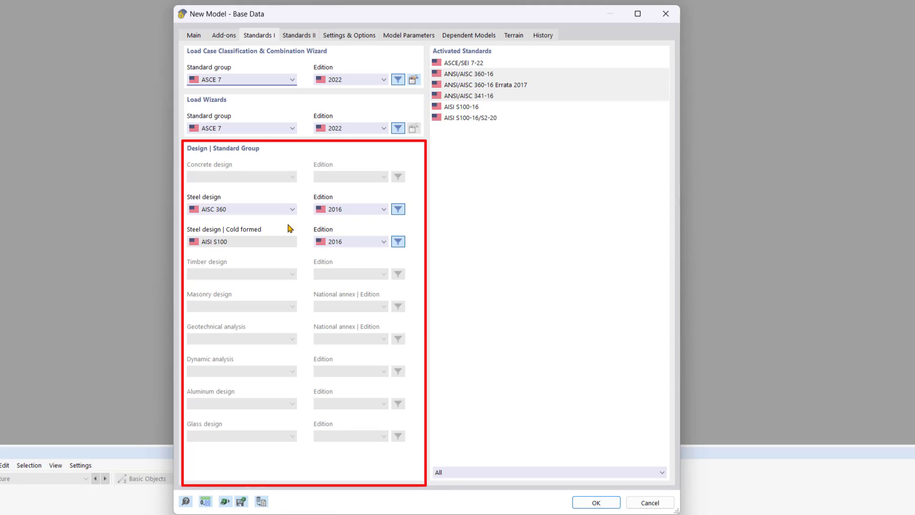
left_click(328, 209)
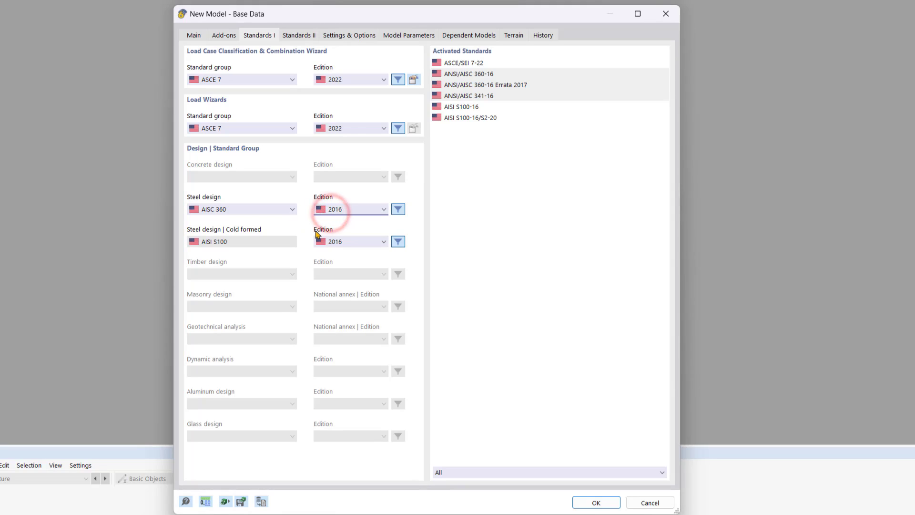
left_click(358, 35)
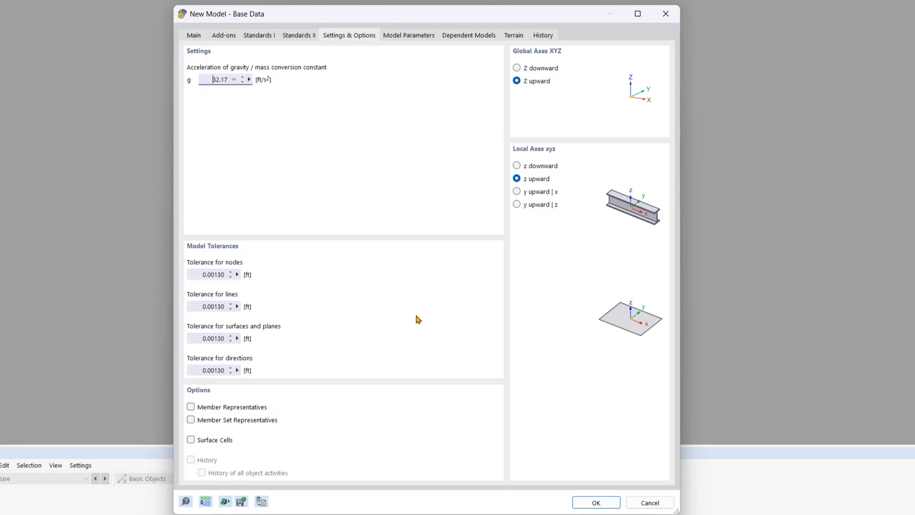
Show the Model Parameters page with empty location fields and auto-generated model and project IDs.
left_click(409, 35)
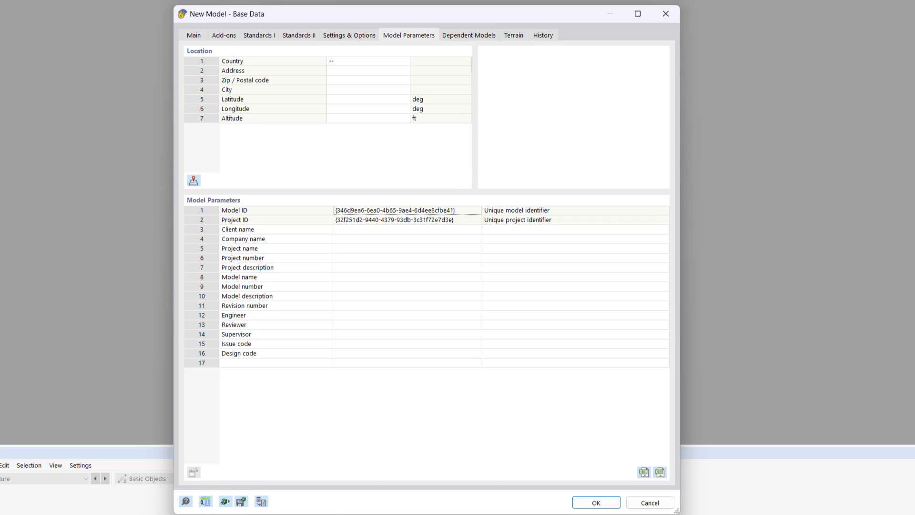
Search the map for Philadelphia, pick the Pennsylvania result, check wind and tornado maps, and accept.
left_click(193, 180)
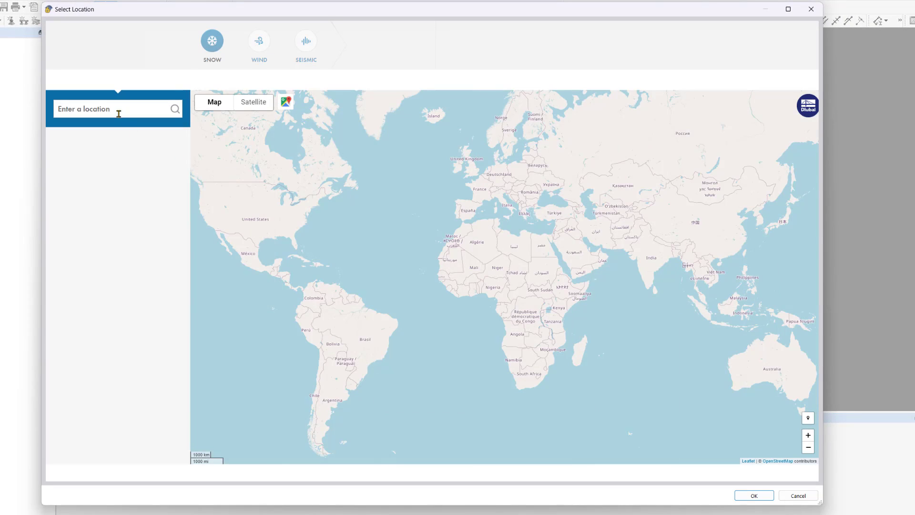
left_click(116, 112)
type("Phi")
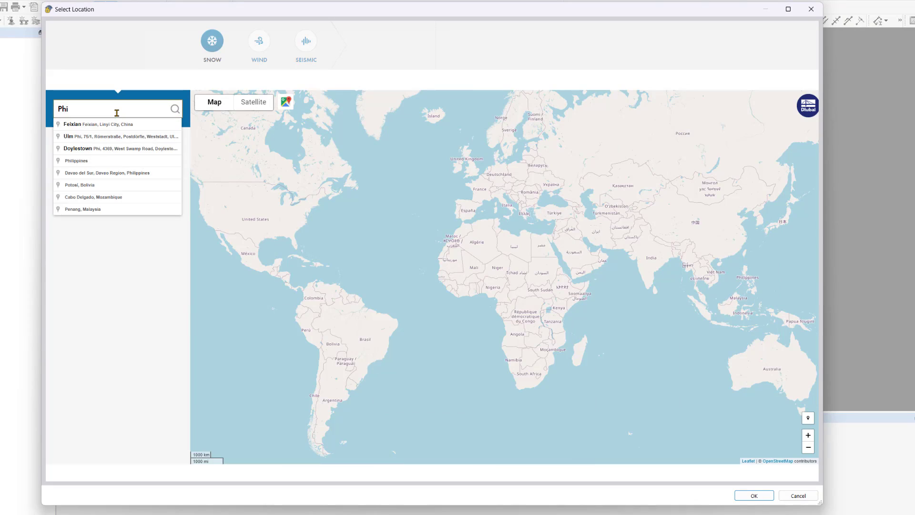
type("ladelphia")
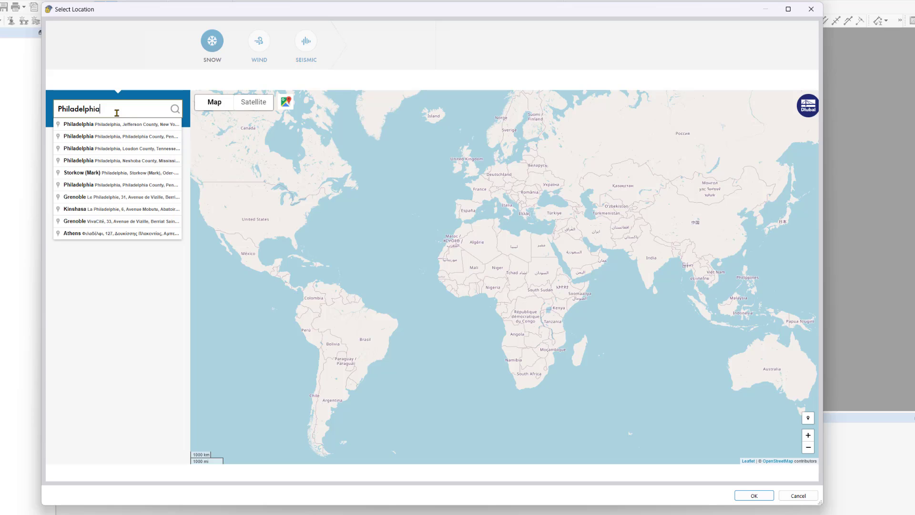
left_click(116, 137)
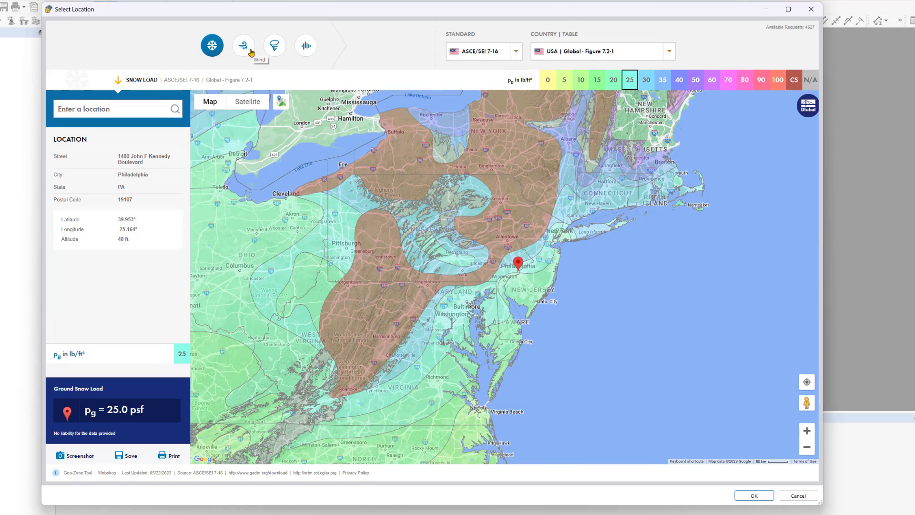
left_click(241, 50)
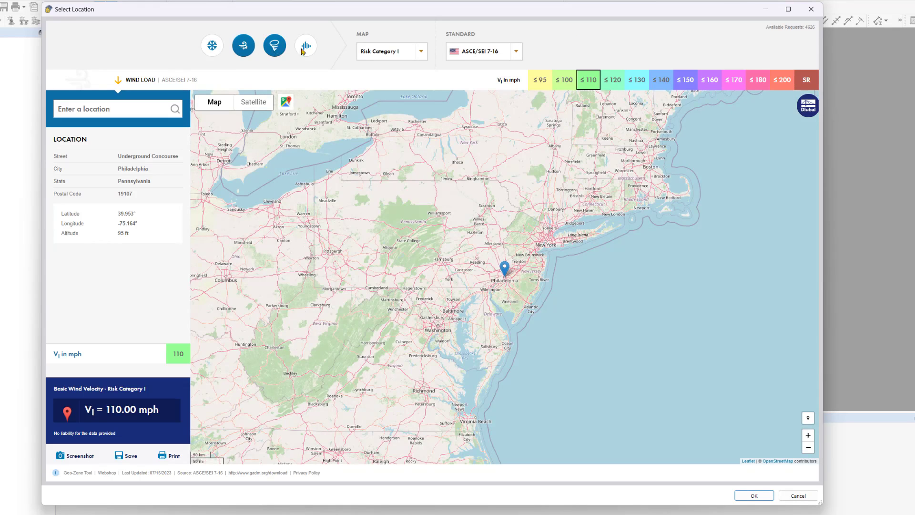
left_click(275, 47)
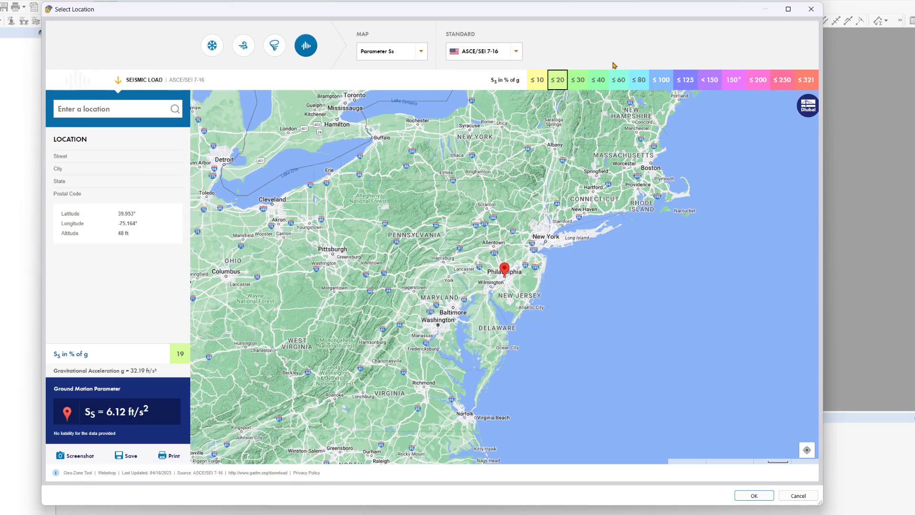
left_click(752, 496)
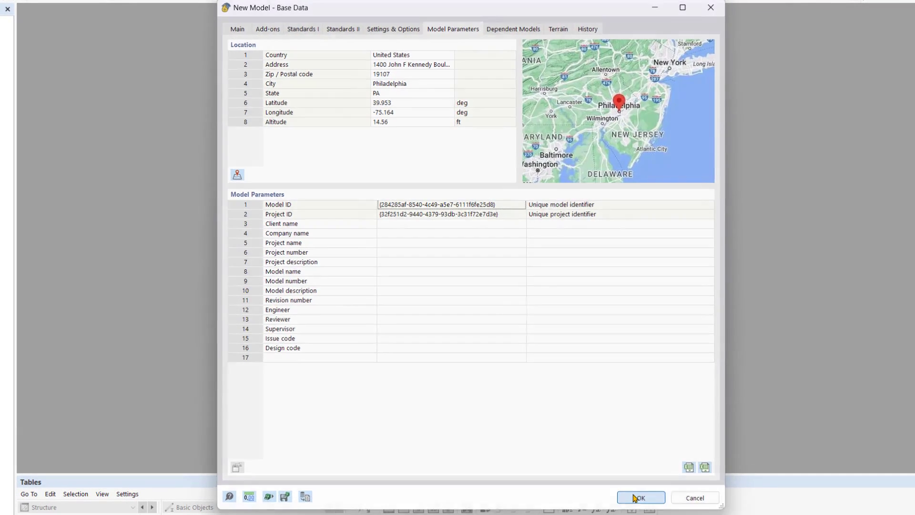
Confirm the New Model – Base Data dialog to create and open the Base 10 workspace.
left_click(641, 487)
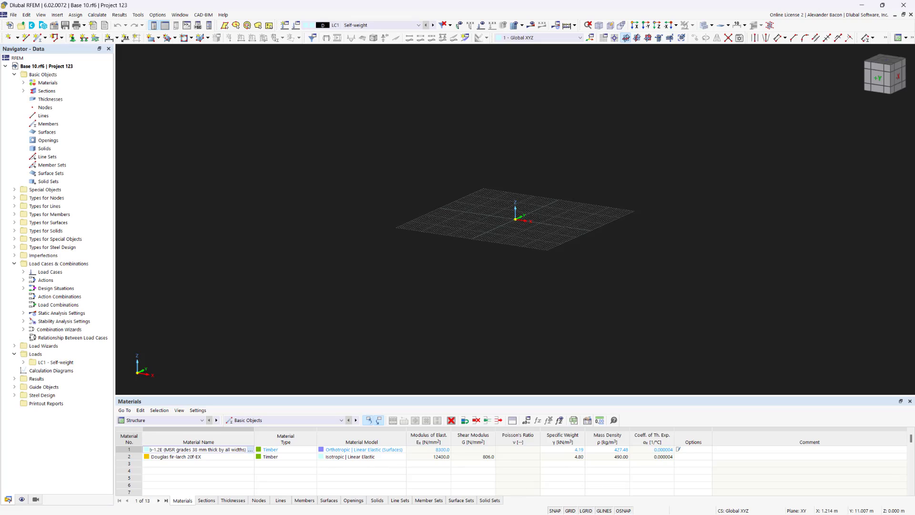
Save As 'Base 10.rf6', confirming the data to save, in the RFEM 6.02 models folder.
left_click(14, 16)
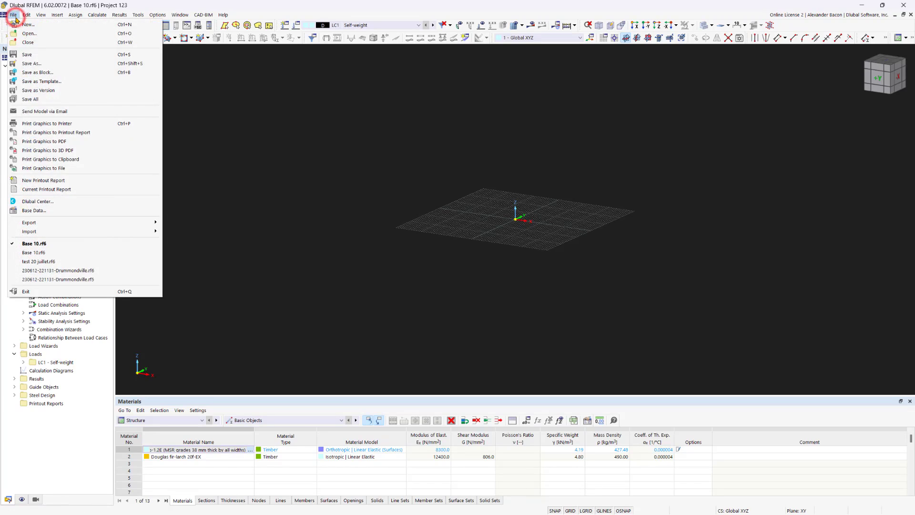
left_click(31, 64)
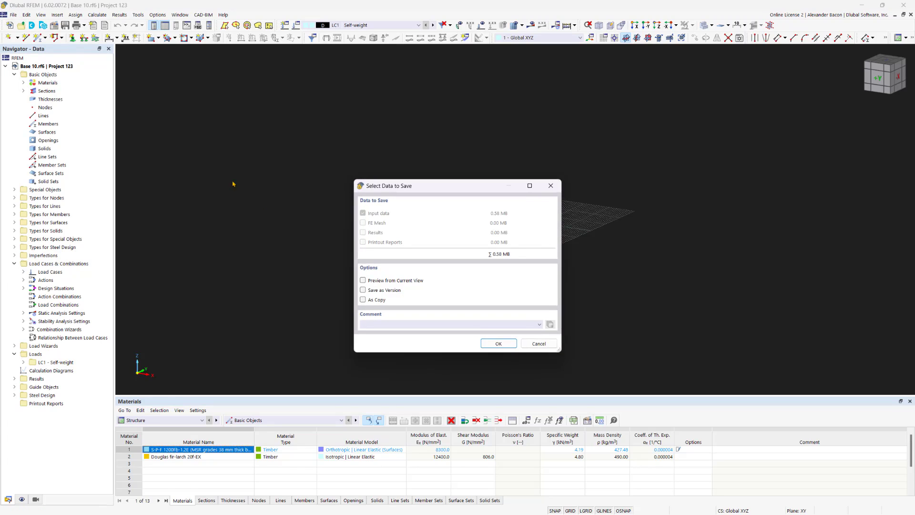
left_click(502, 343)
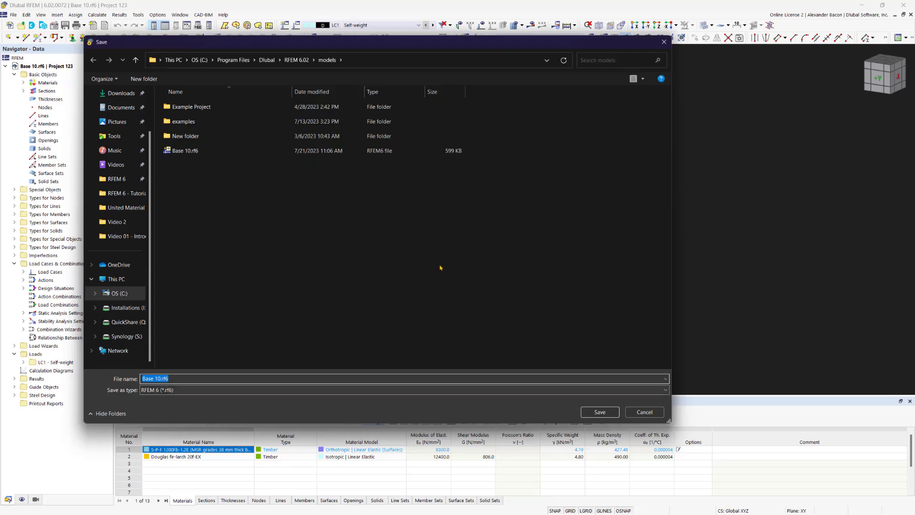
key("Escape")
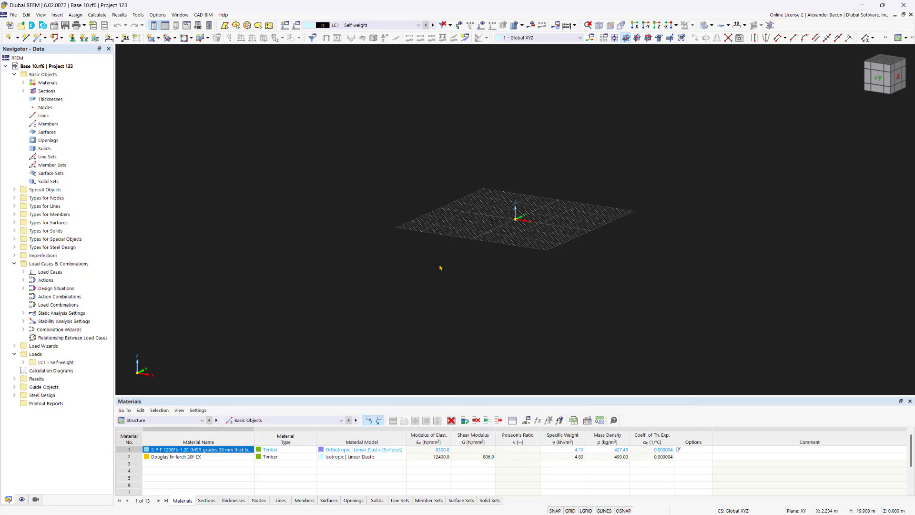